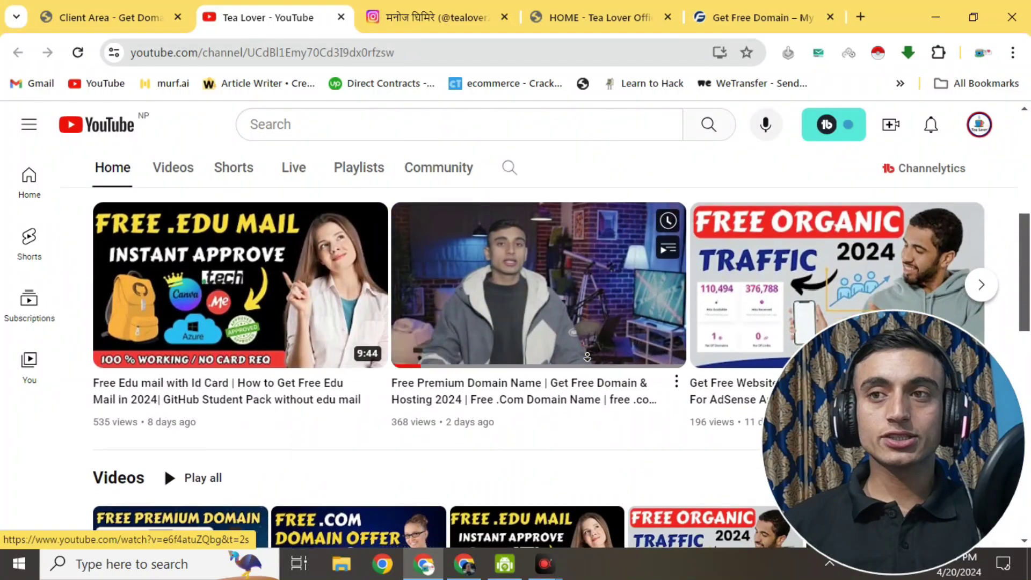
Scroll the YouTube channel page, open its Videos tab, then switch to the getdomainfree.com homepage tab.
scroll(587, 357, down, 3)
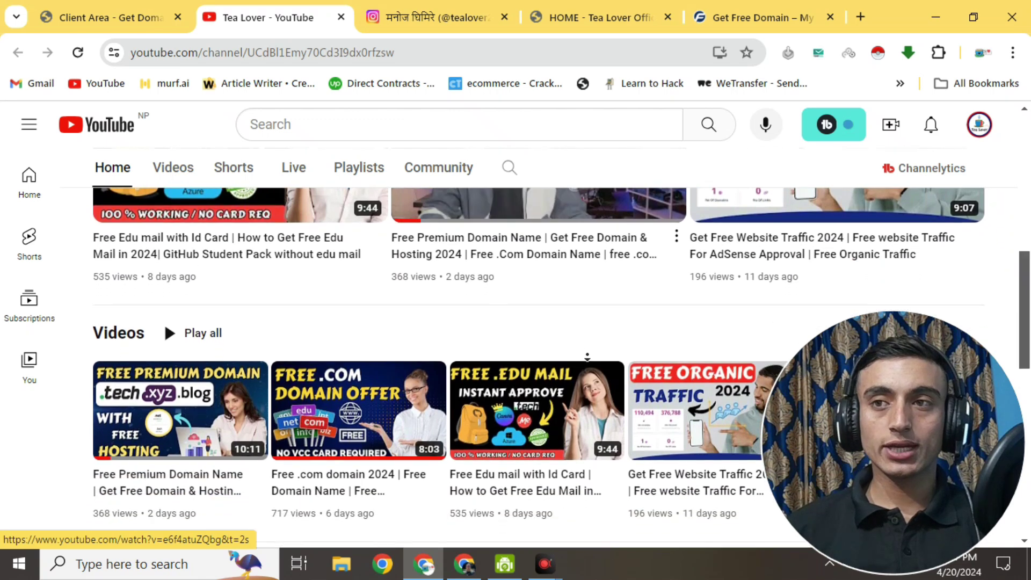
scroll(587, 356, down, 3)
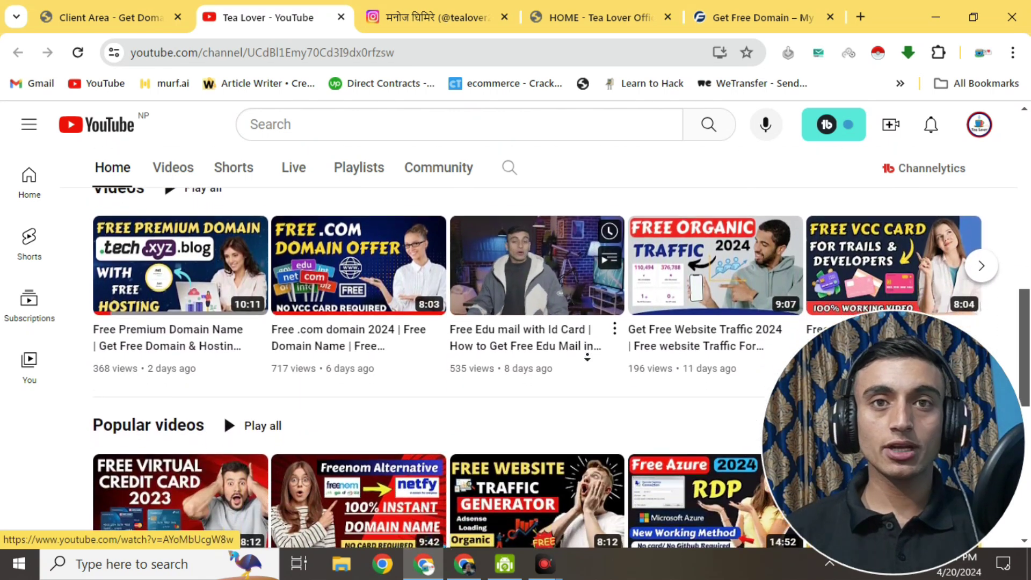
scroll(587, 356, down, 3)
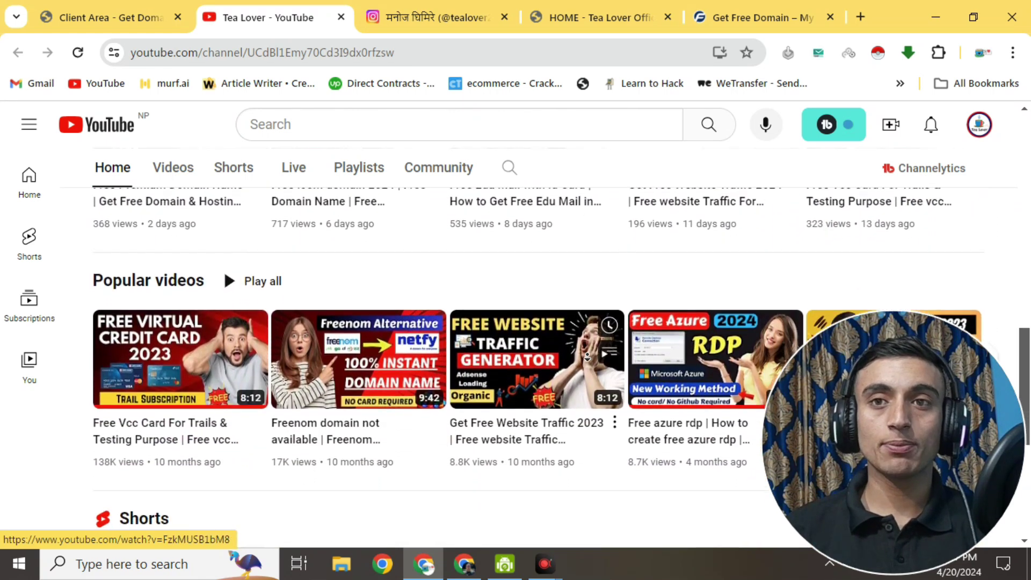
scroll(588, 357, down, 6)
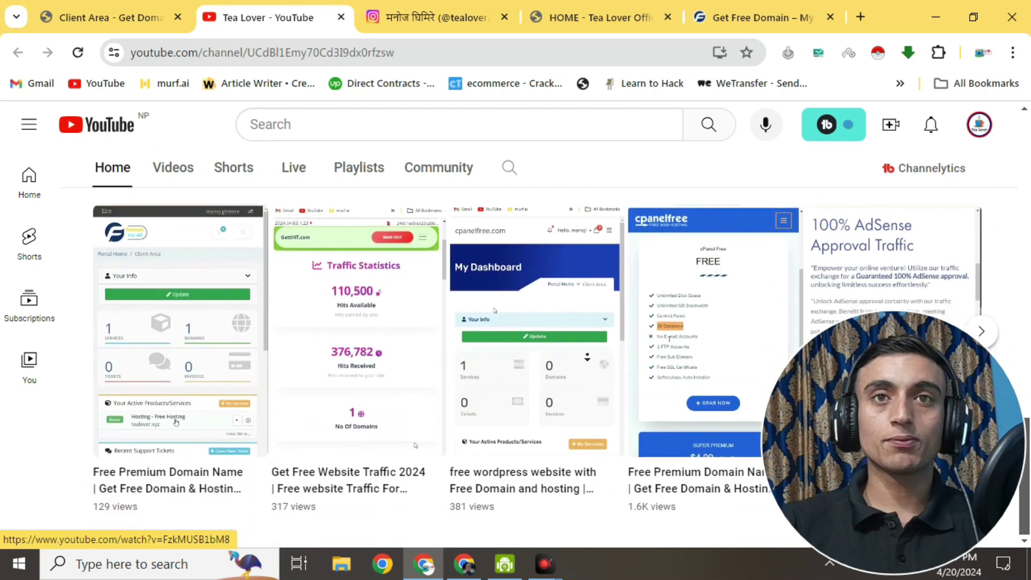
scroll(593, 295, up, 2)
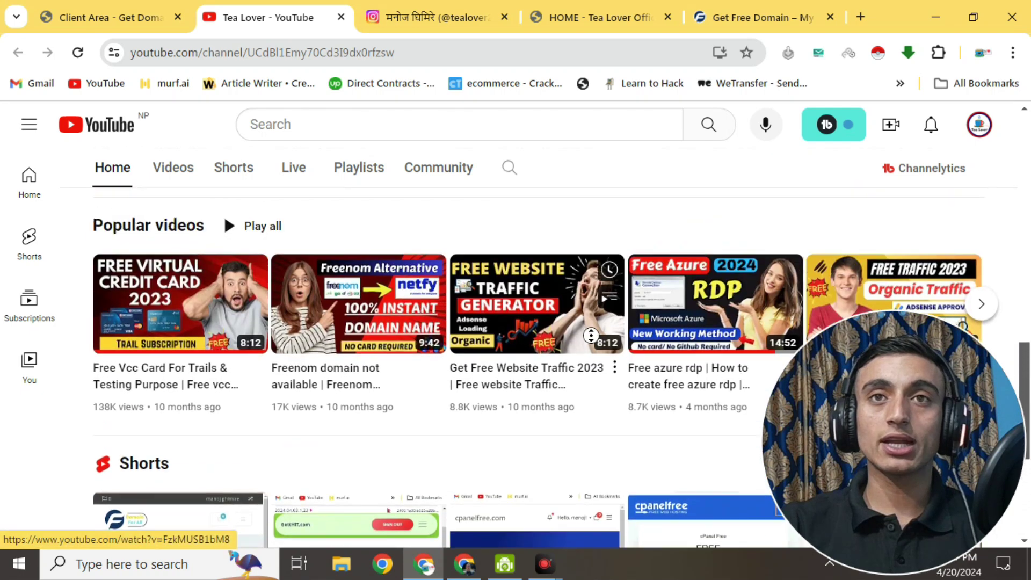
scroll(175, 524, up, 7)
scroll(563, 395, down, 5)
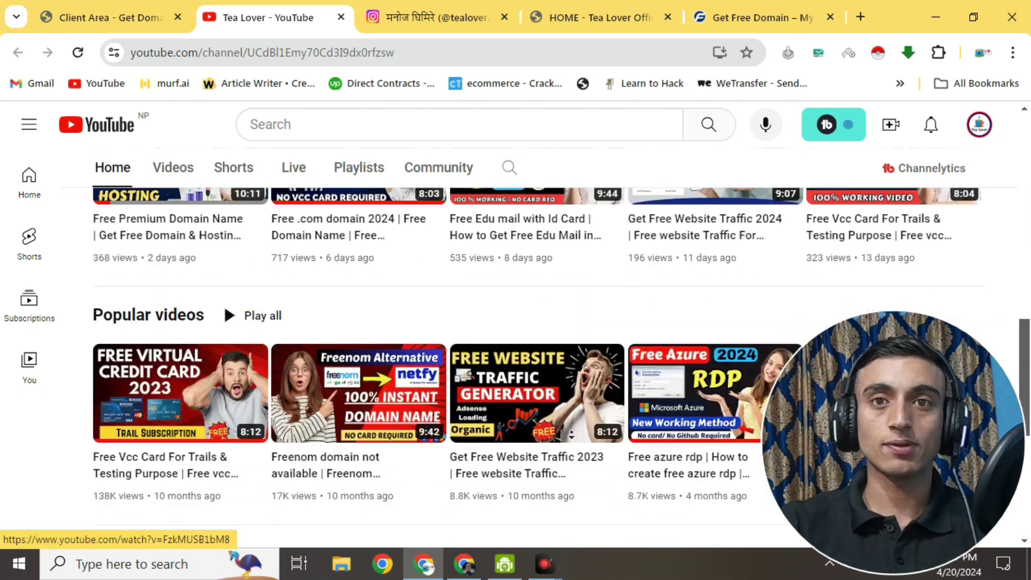
scroll(563, 376, up, 7)
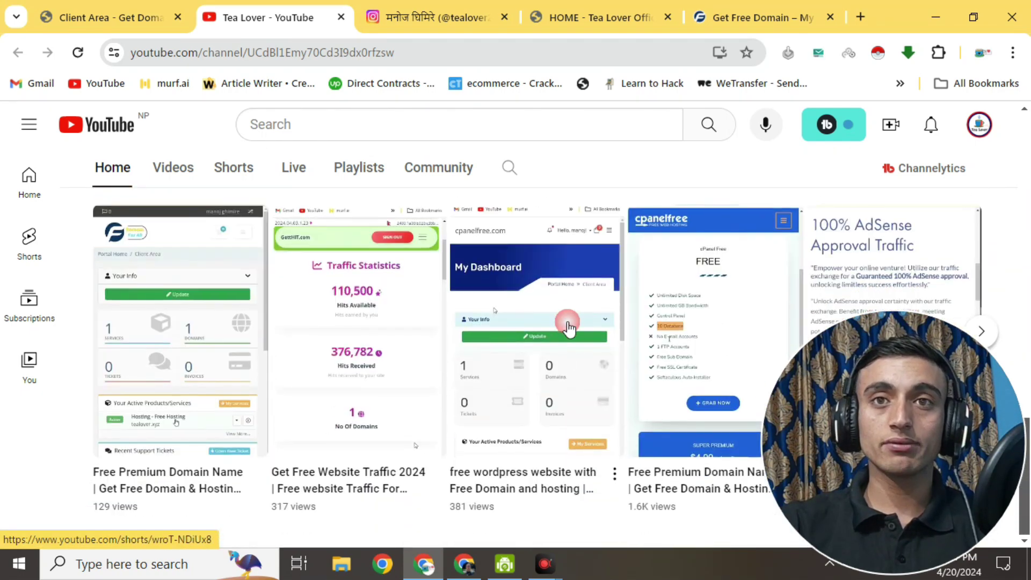
scroll(570, 348, down, 4)
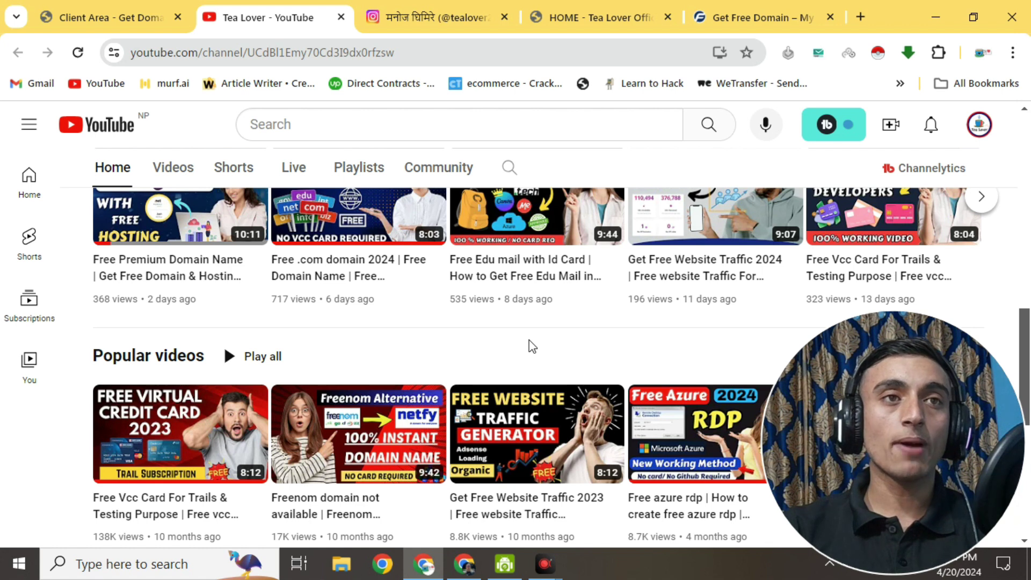
scroll(531, 345, up, 5)
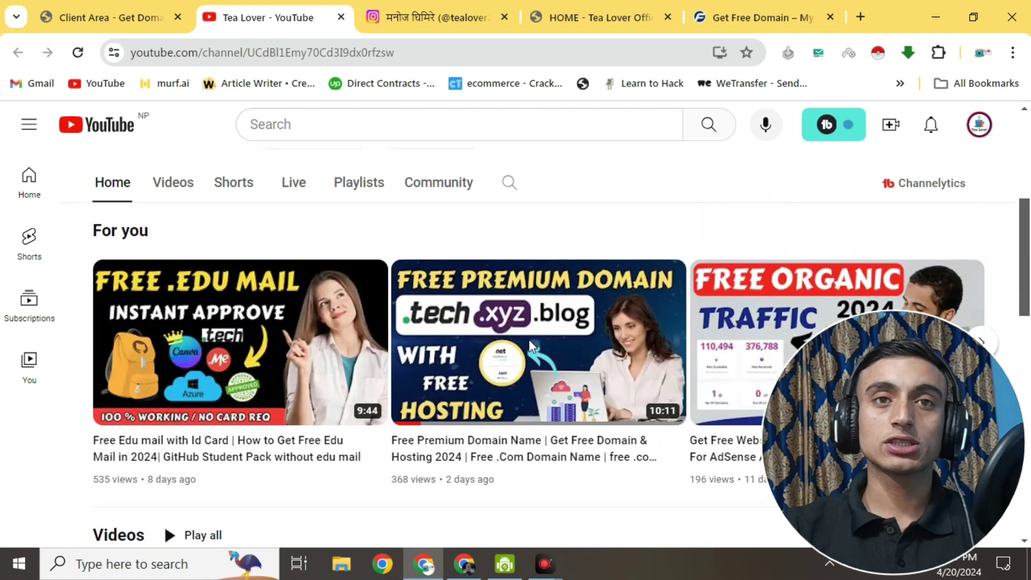
click(172, 183)
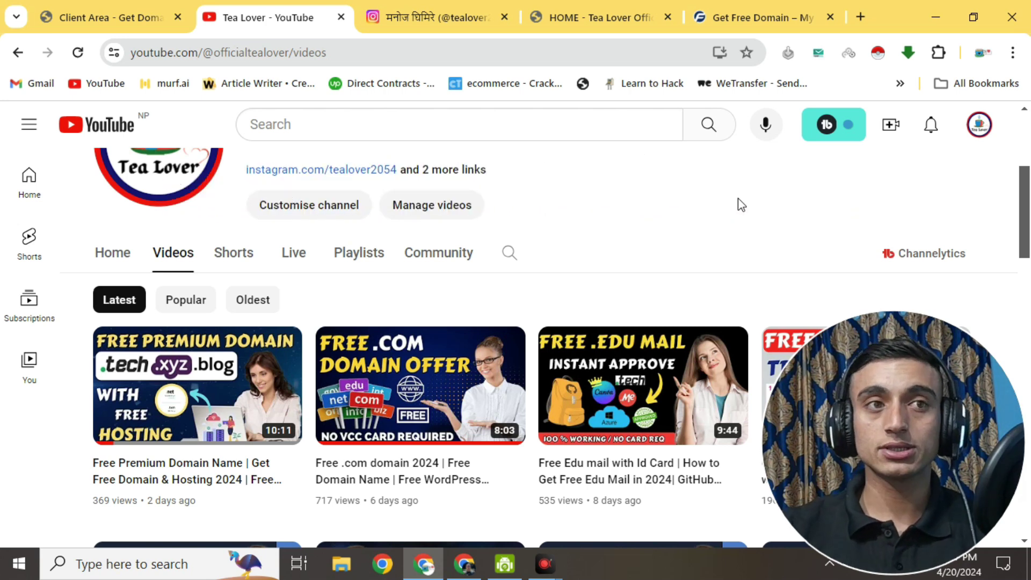
key(ctrl+5)
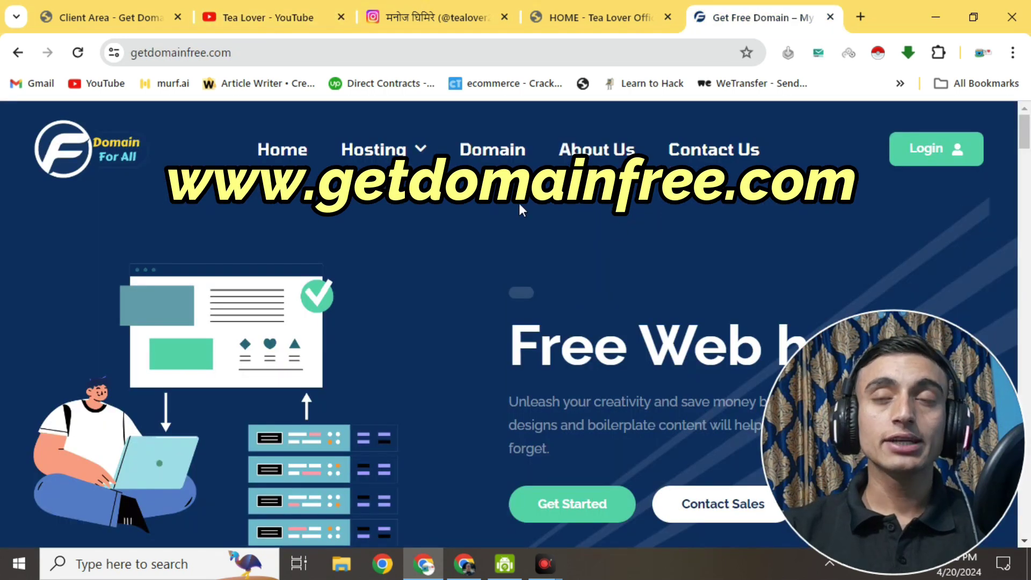
Check the free .blog, .tech and .xyz domain cards, then view the client area services list.
click(479, 153)
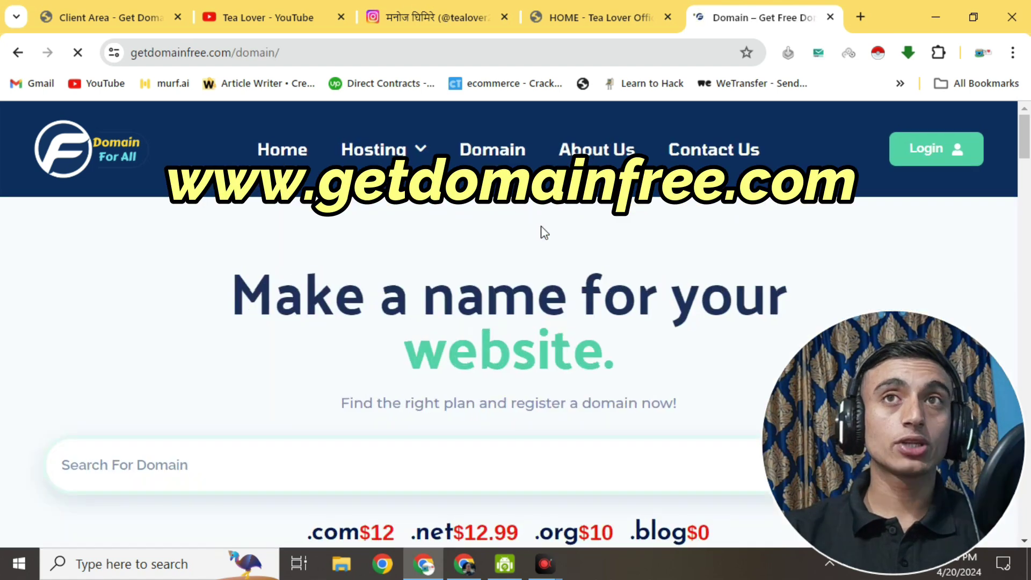
scroll(541, 230, down, 7)
scroll(542, 229, down, 6)
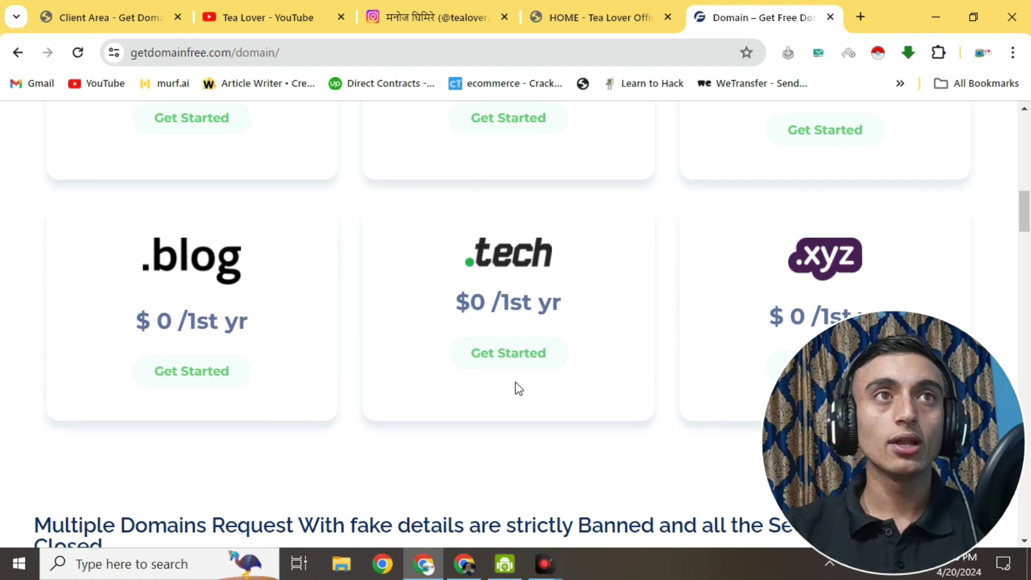
click(120, 18)
scroll(444, 246, down, 5)
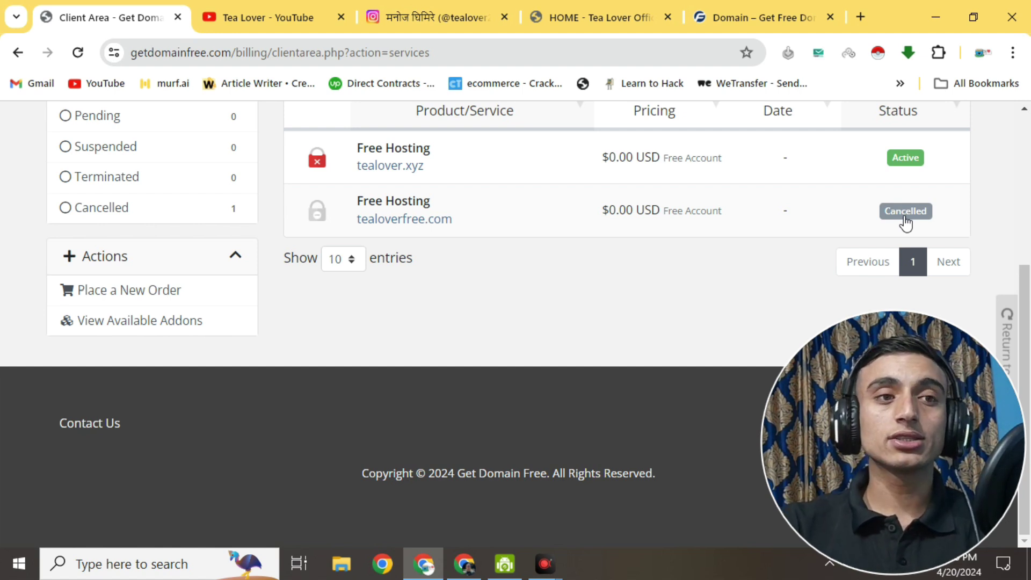
click(463, 564)
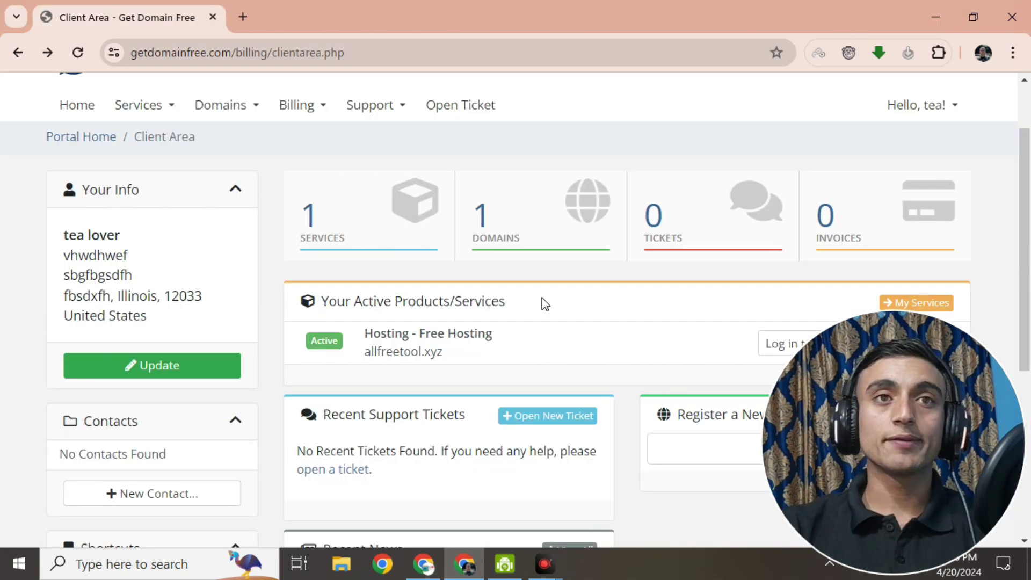
click(412, 209)
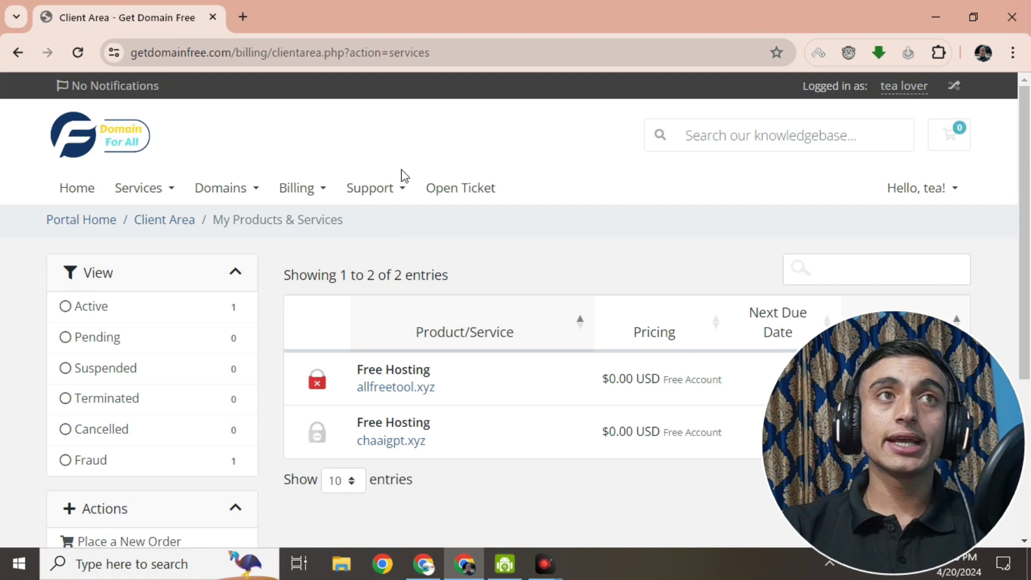
scroll(403, 168, down, 3)
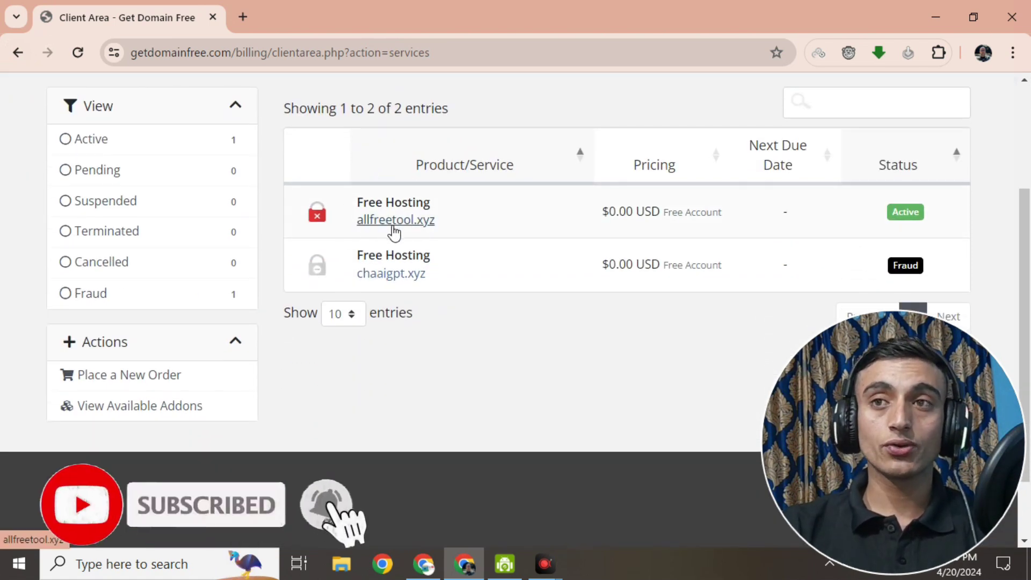
scroll(454, 235, down, 2)
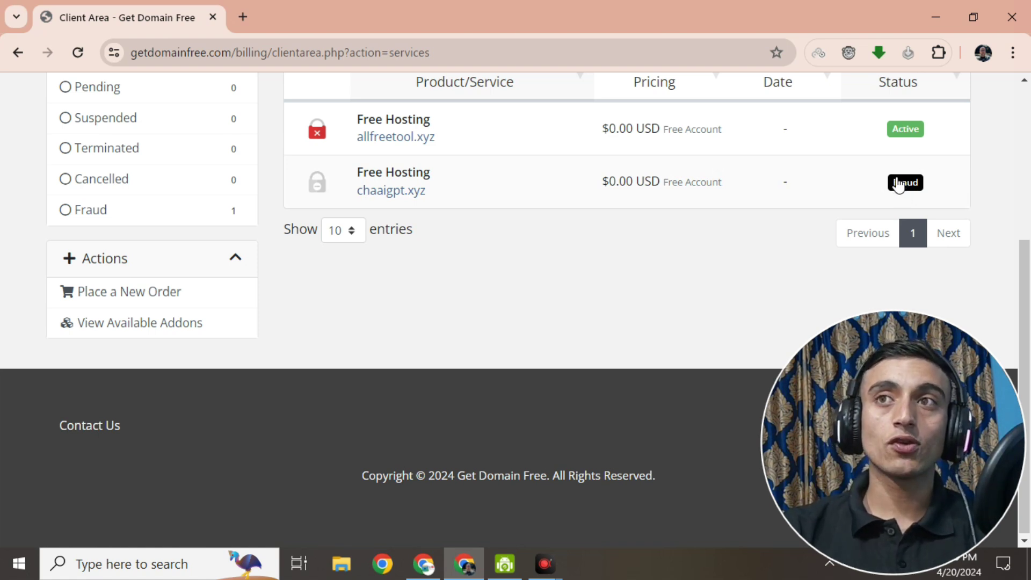
click(933, 12)
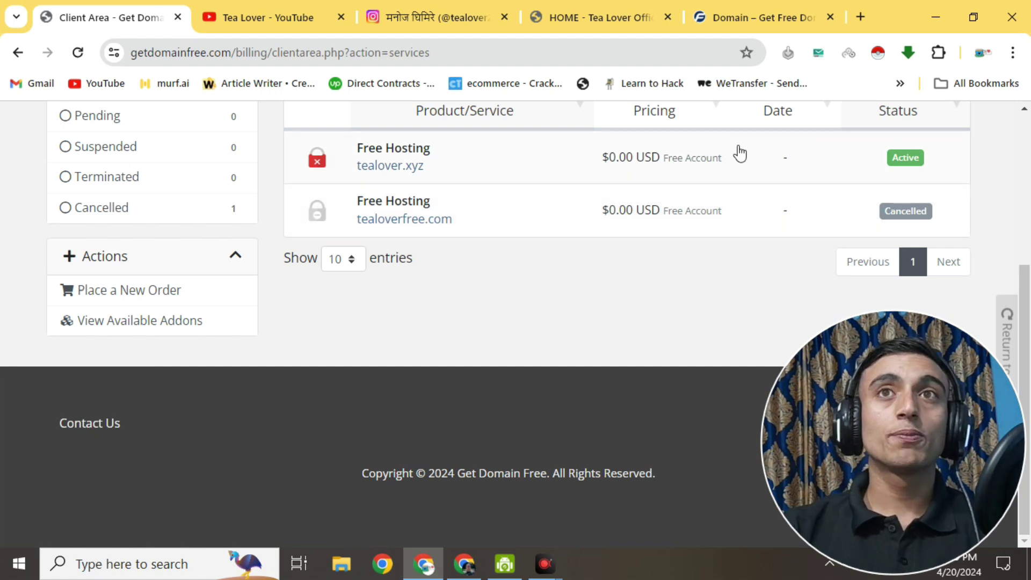
Return to the homepage and compare Free Hosting at $0.00/mo with Power $27.99 and Mega $45.99.
click(723, 24)
scroll(297, 241, up, 2)
key(alt+Left)
scroll(490, 224, down, 10)
scroll(424, 220, down, 10)
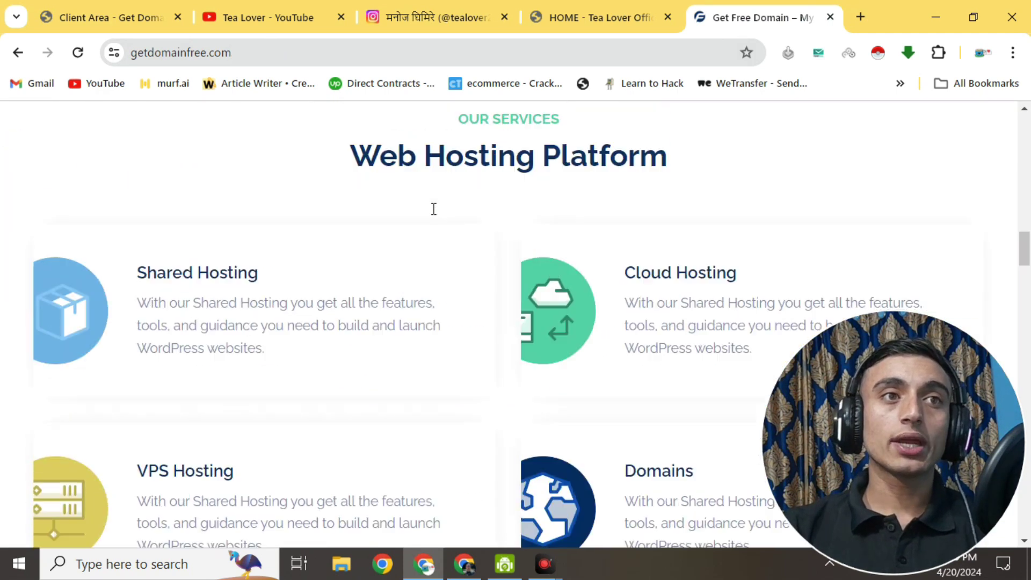
scroll(257, 223, up, 10)
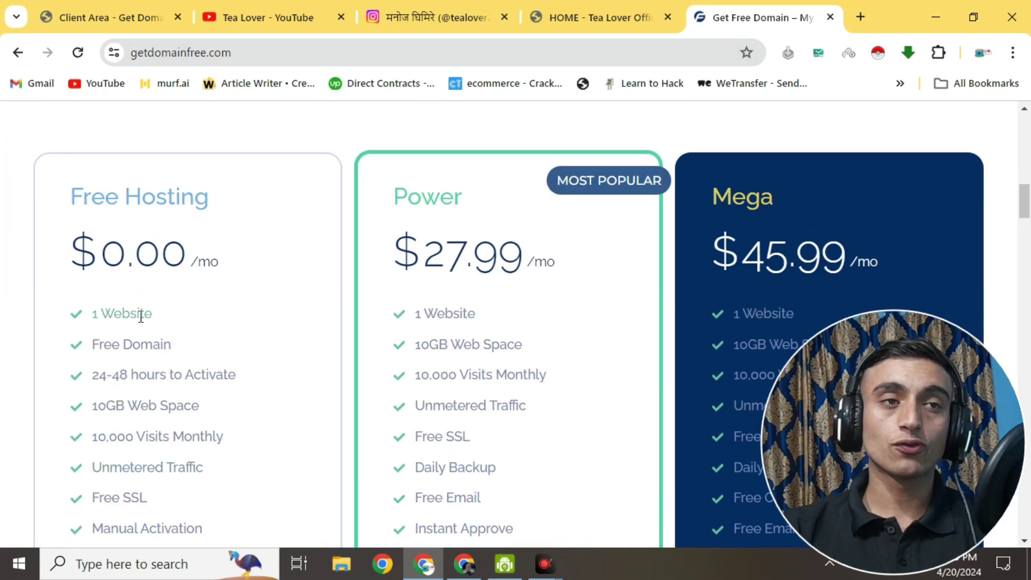
scroll(161, 231, down, 3)
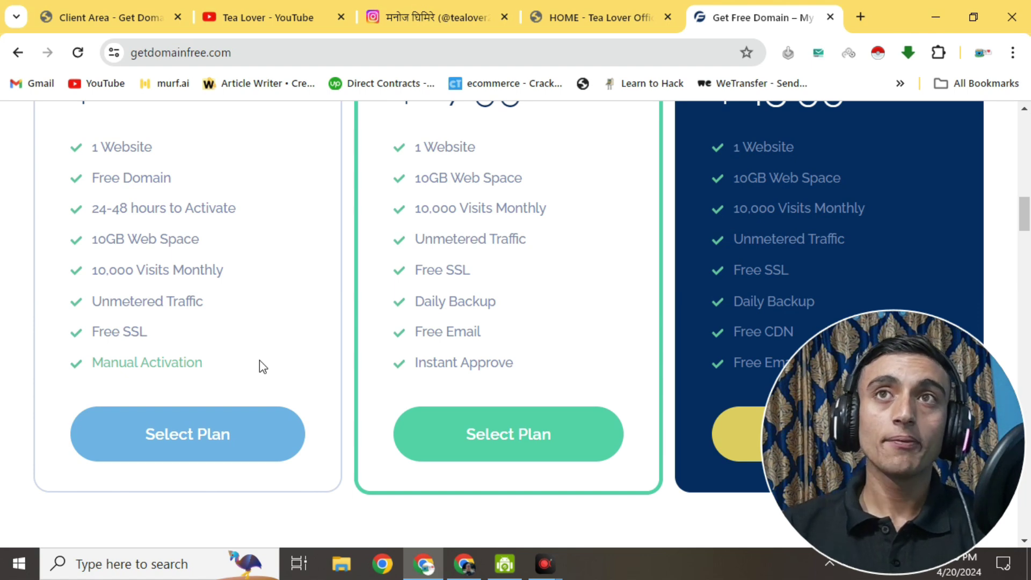
Reread the domain page's fake-details warning, then return to the tealover.xyz and tealoverfree.com services list.
scroll(433, 267, up, 10)
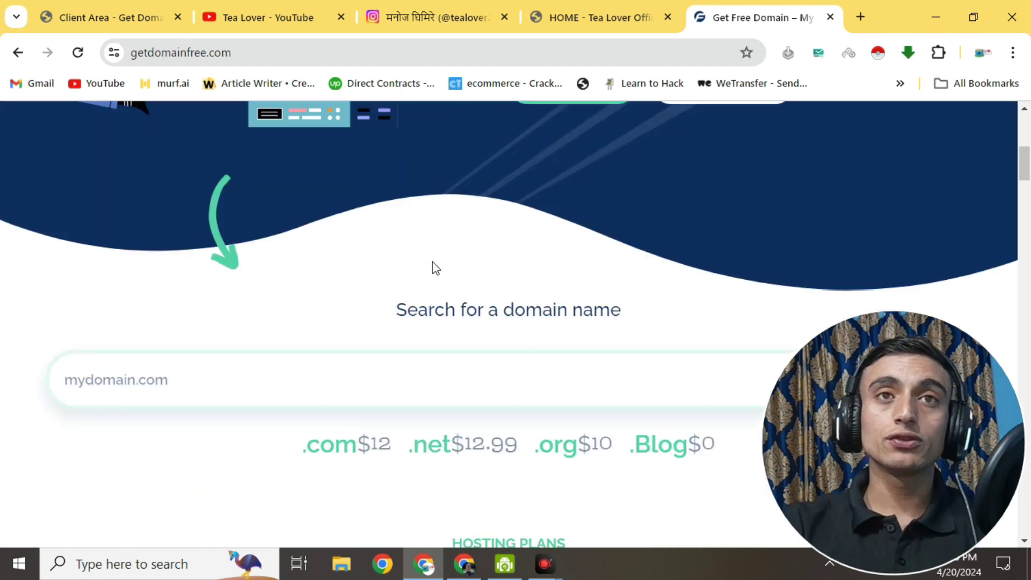
scroll(436, 266, up, 8)
click(493, 150)
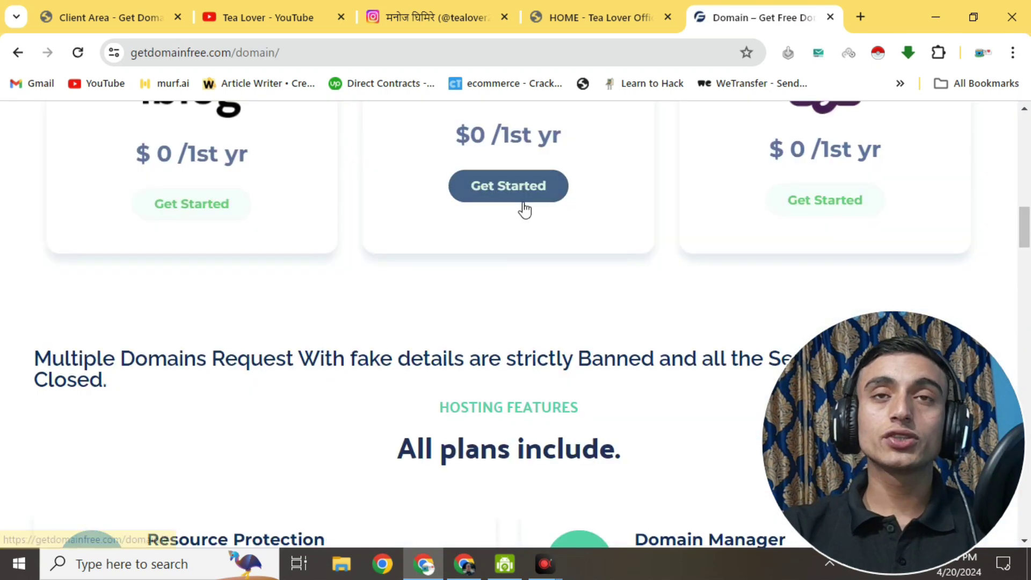
scroll(522, 208, down, 3)
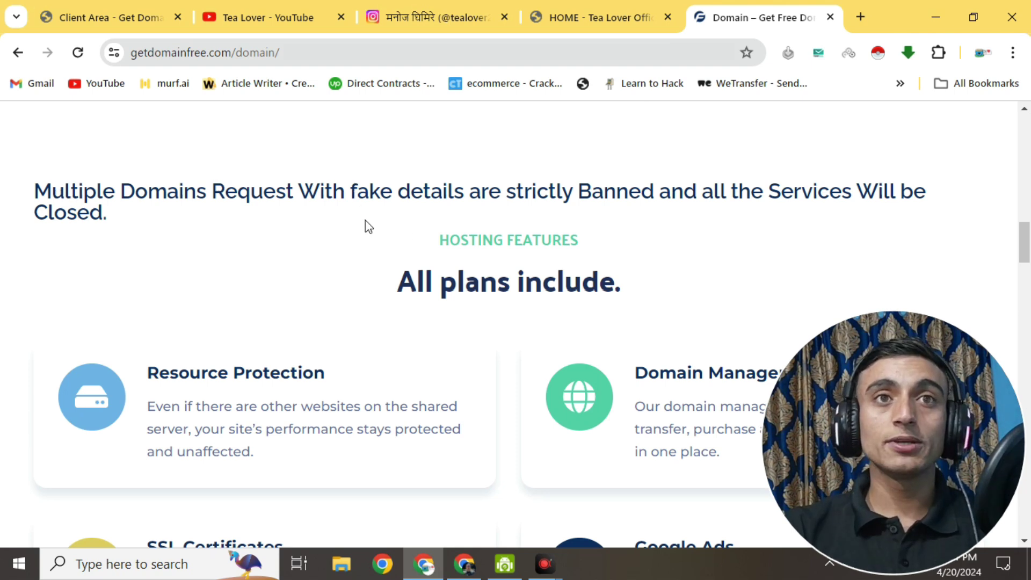
click(104, 18)
scroll(488, 294, up, 2)
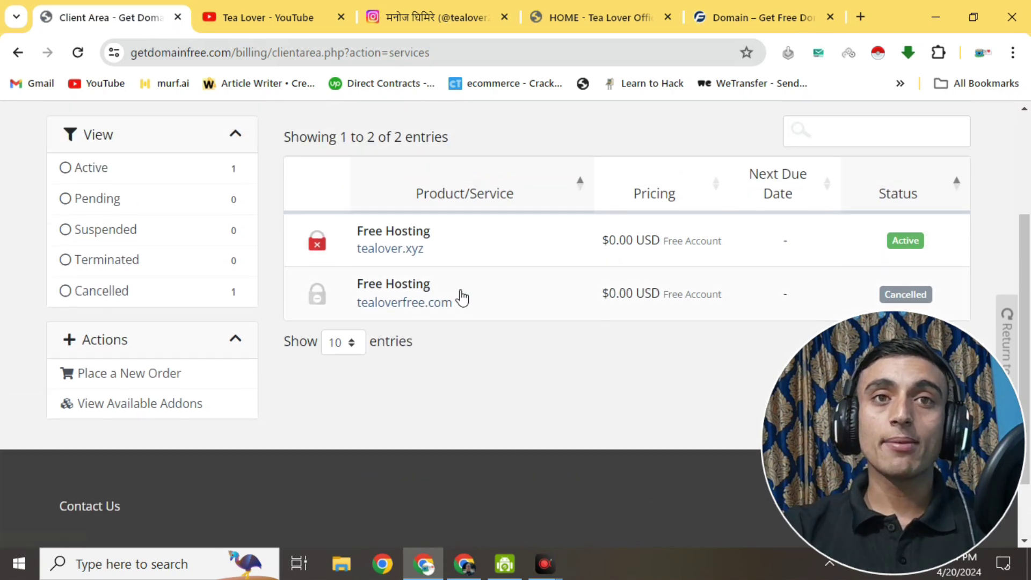
Scroll the services list to check the Fraud status on the chaaigpt.xyz hosting.
scroll(511, 286, down, 2)
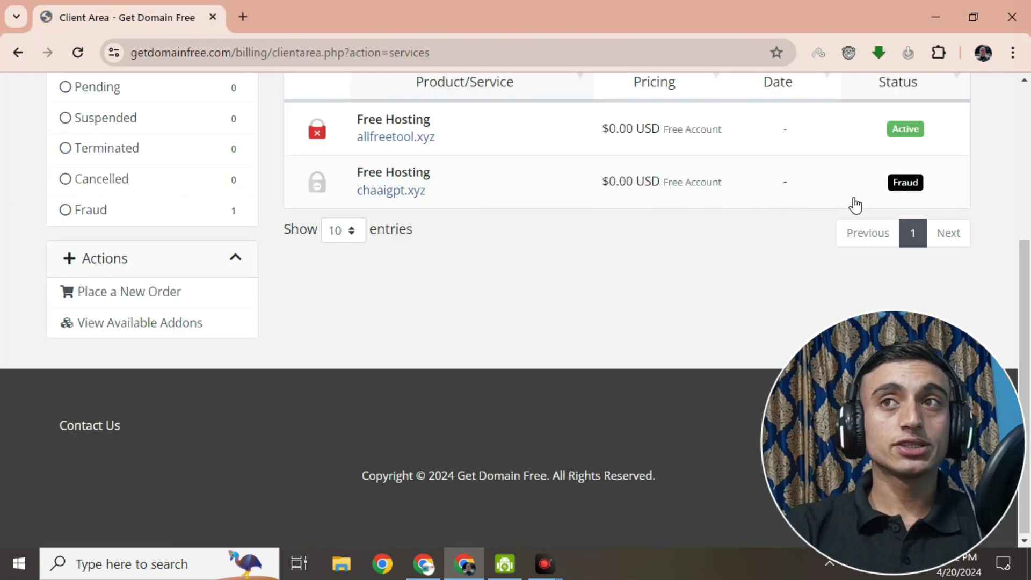
Start a new General Enquiries support ticket via Open Ticket.
scroll(458, 287, up, 5)
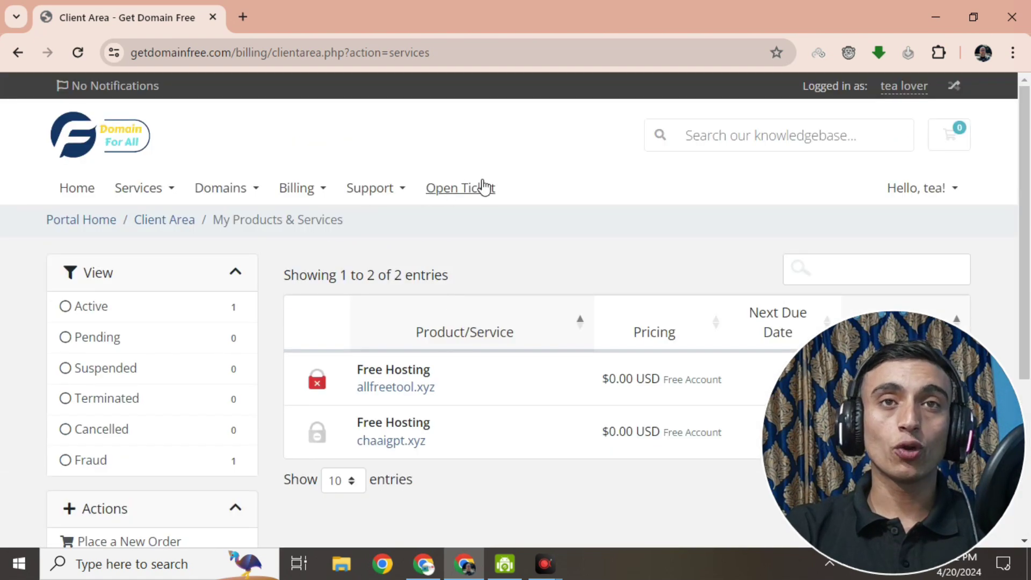
click(450, 190)
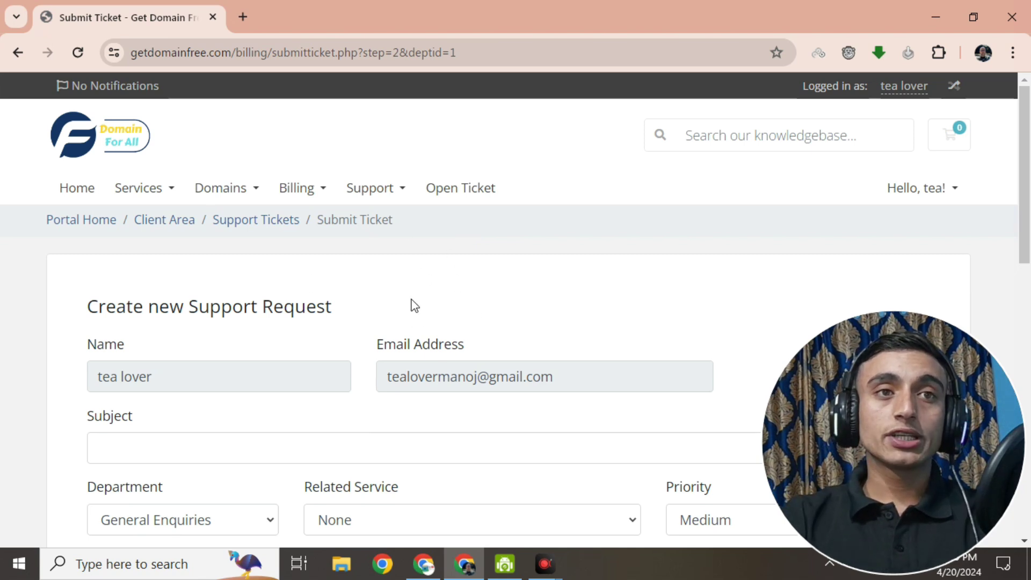
Enter the subject 'set as fraud' and link the Free Hosting - chaaigpt.xyz (Fraud) service.
scroll(322, 257, down, 3)
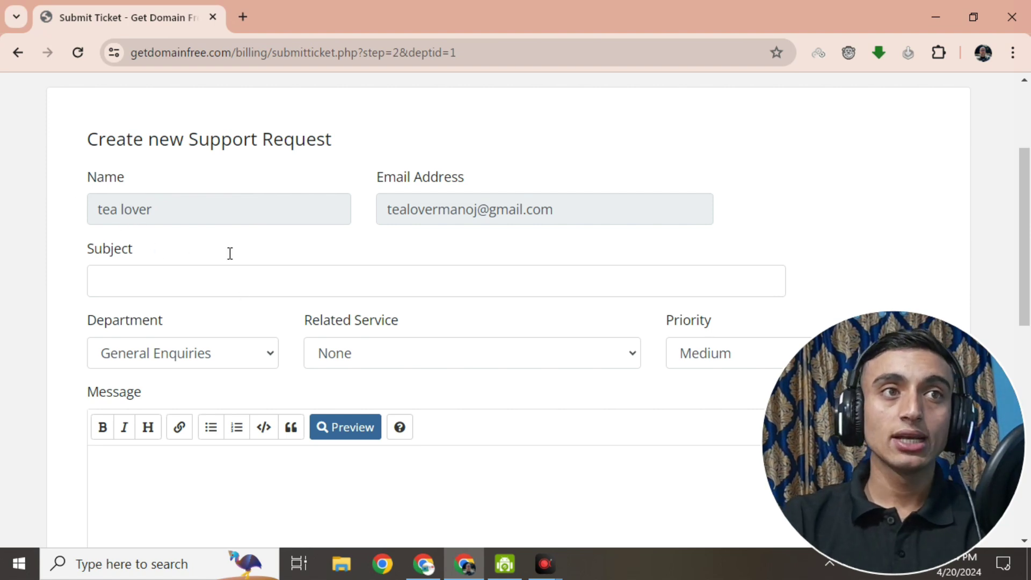
click(209, 279)
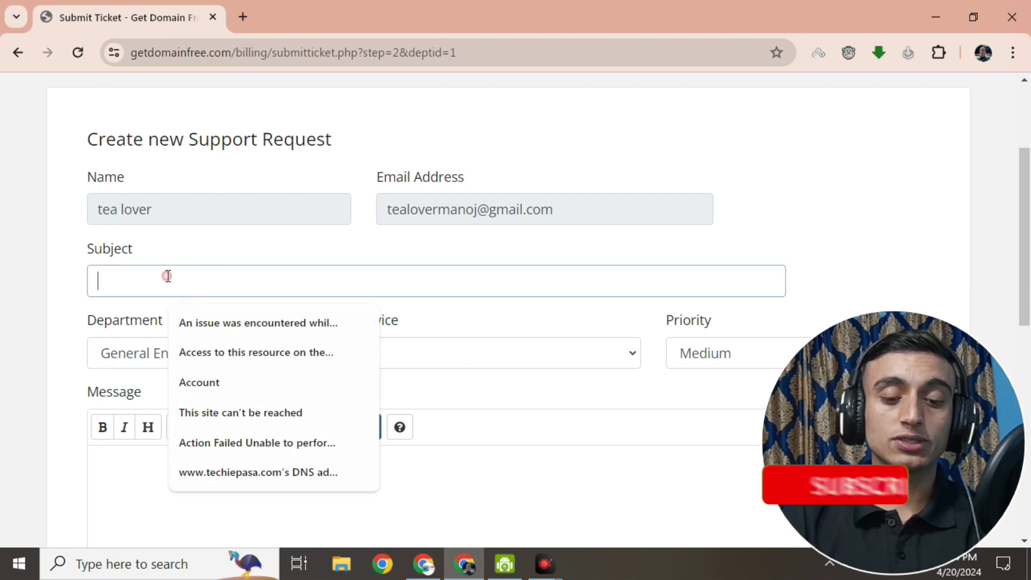
text(set as fraud)
scroll(449, 314, down, 2)
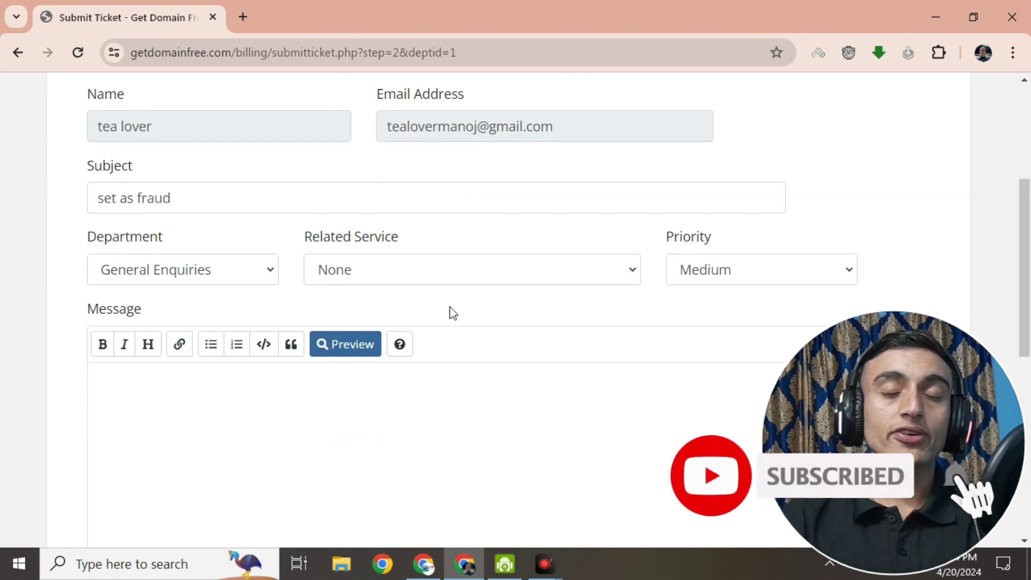
click(488, 272)
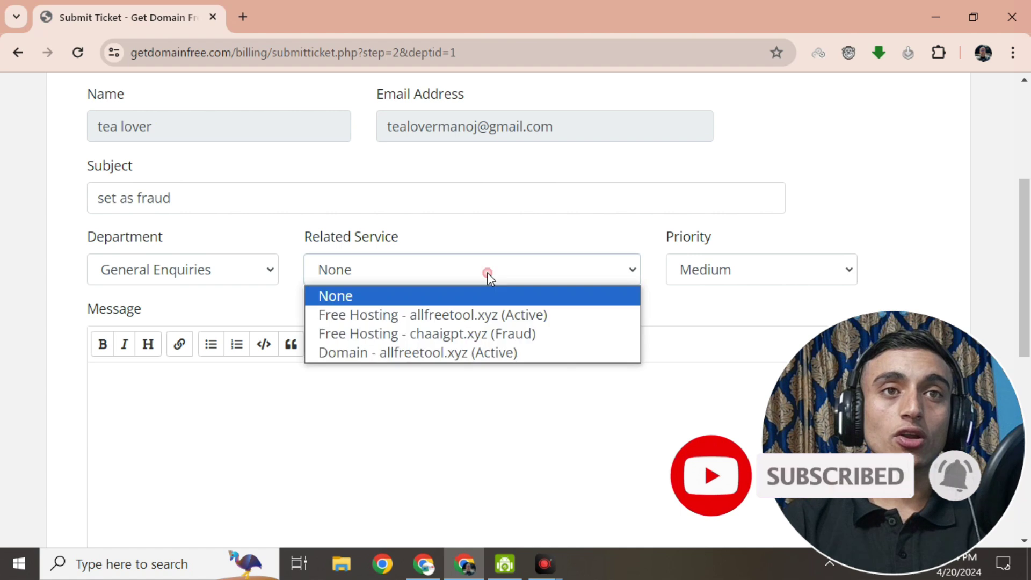
click(486, 334)
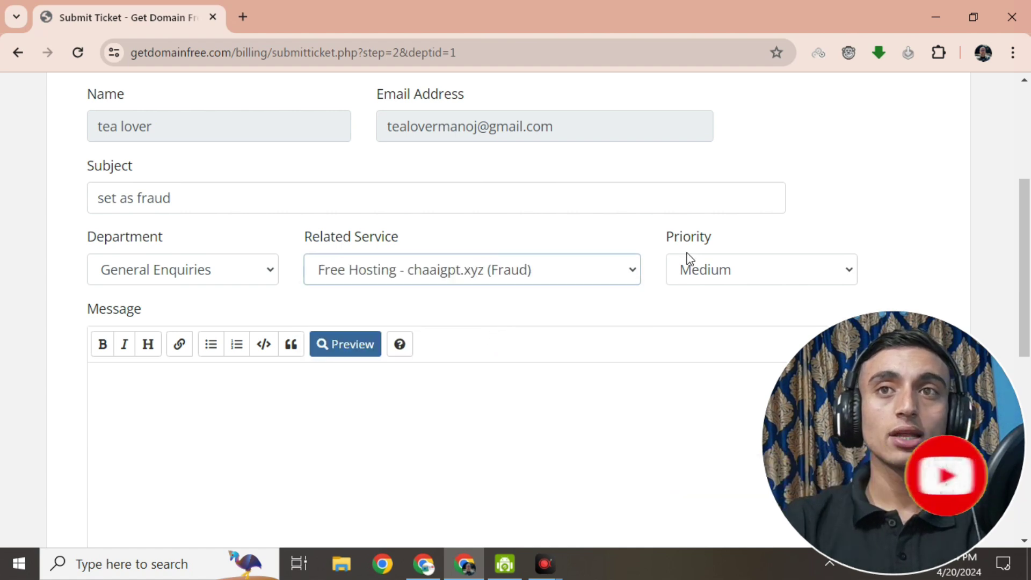
Set the ticket priority to High and begin the message with 'as i'.
scroll(692, 255, down, 2)
click(711, 191)
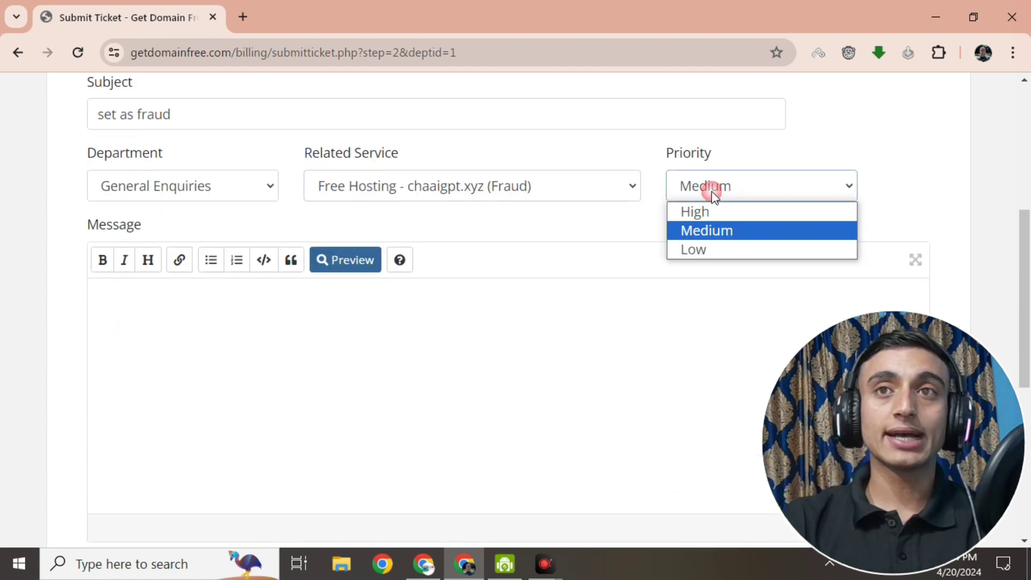
click(704, 214)
scroll(700, 214, down, 3)
click(102, 132)
text(as i)
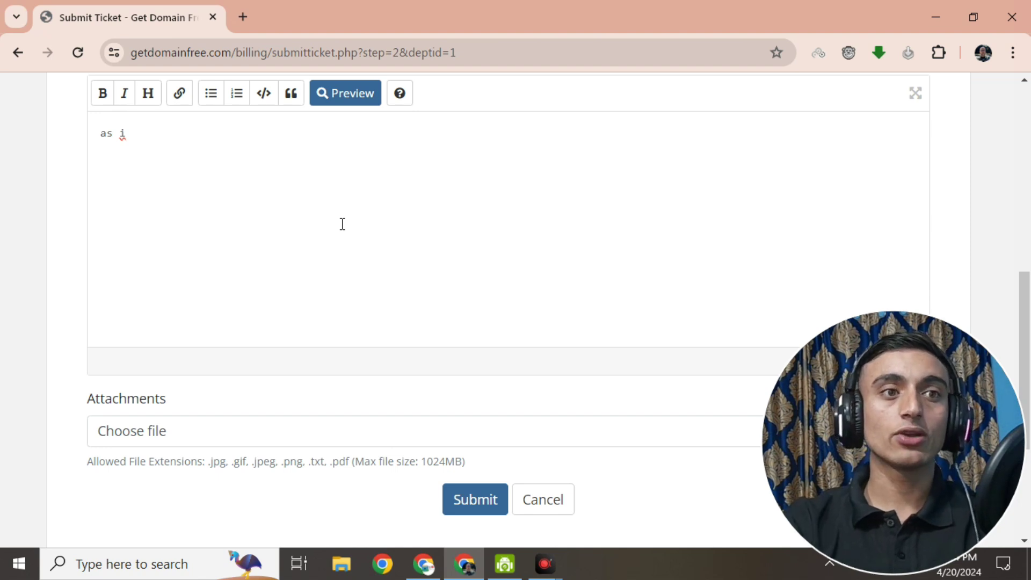
scroll(348, 216, down, 3)
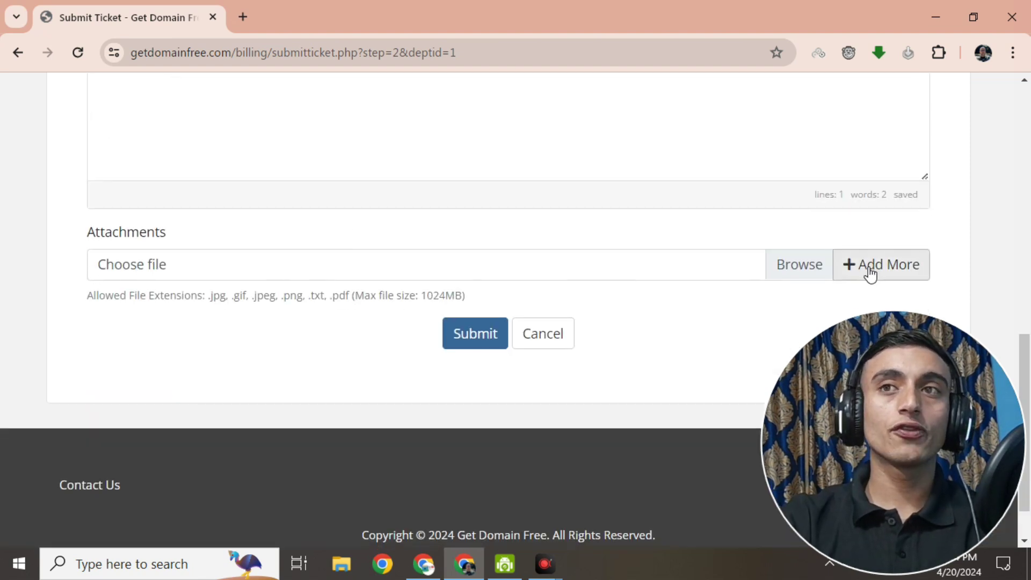
scroll(465, 295, up, 3)
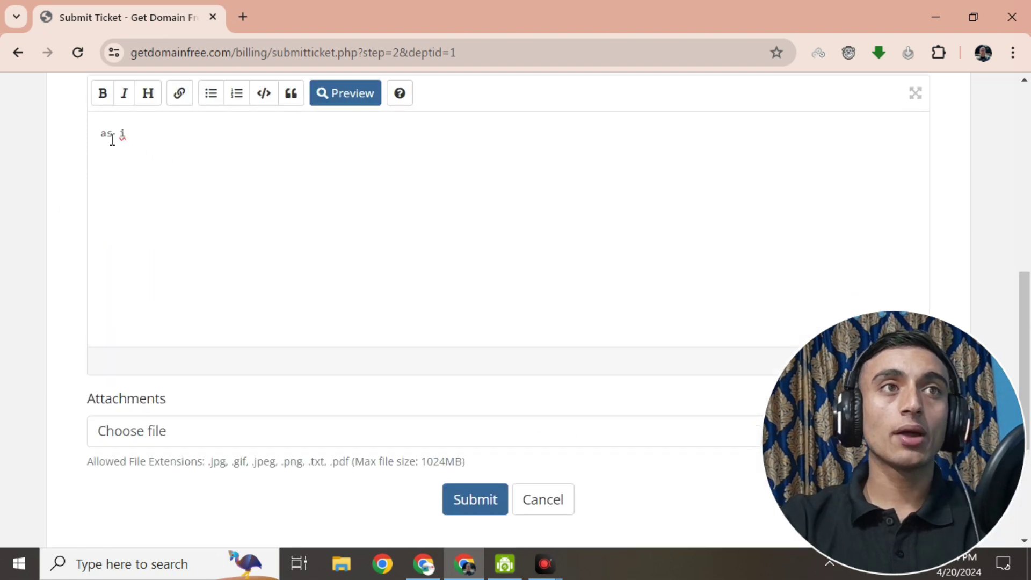
drag(102, 129, 366, 264)
scroll(265, 265, up, 2)
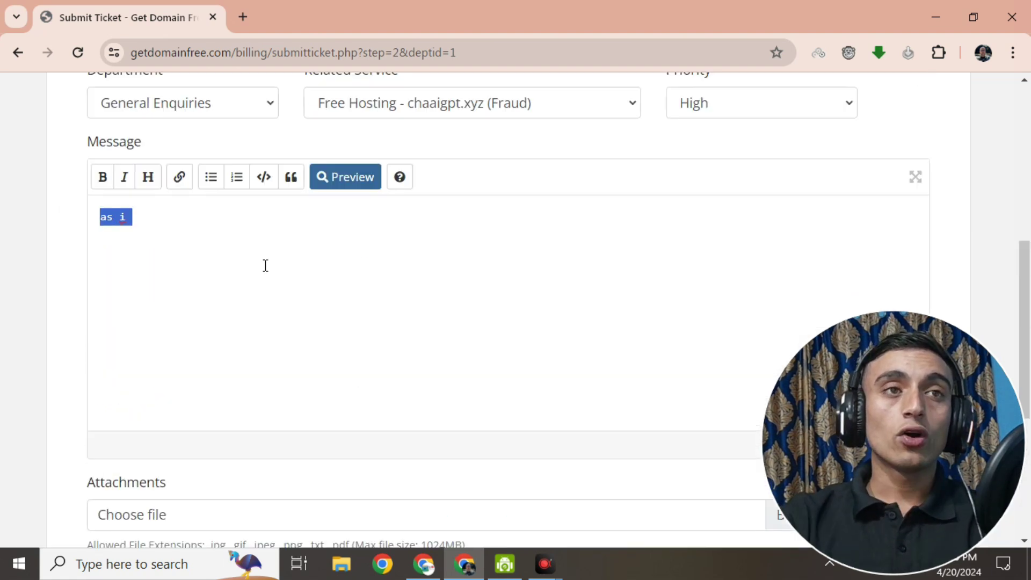
scroll(266, 268, down, 6)
scroll(338, 184, up, 13)
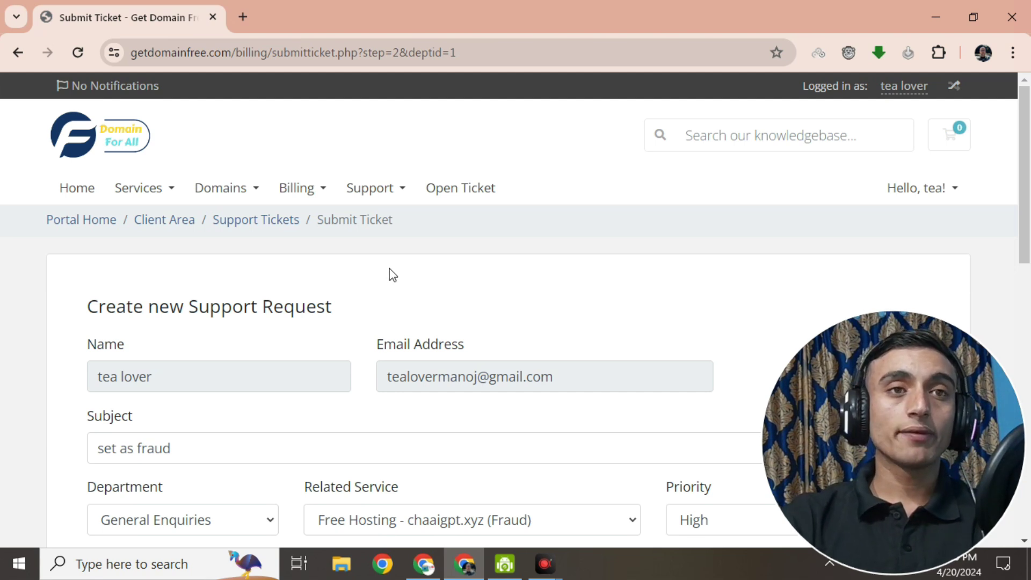
click(380, 191)
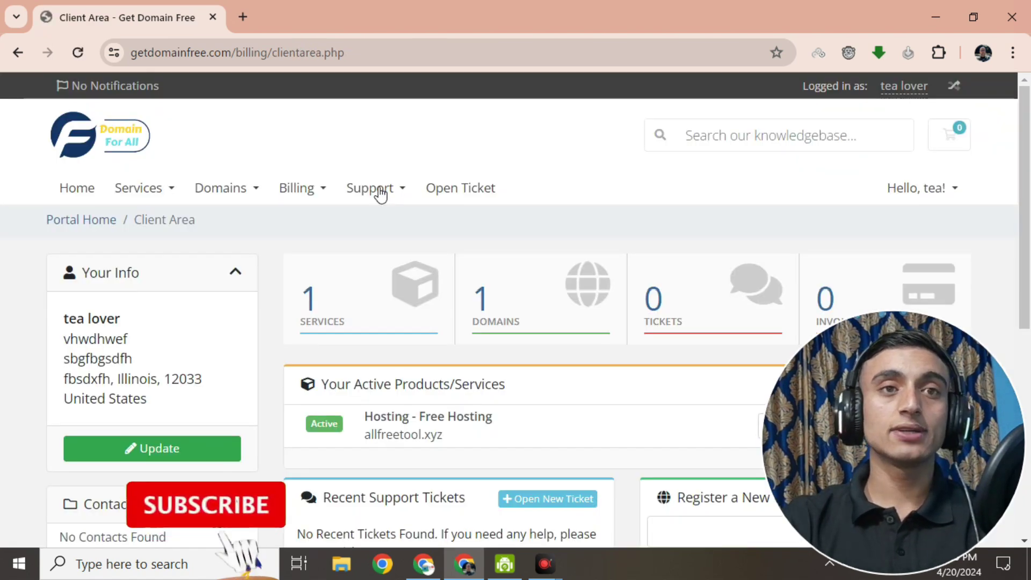
Check the active allfreetool.xyz entry in the Domains list, then minimize that client area window.
scroll(448, 172, down, 3)
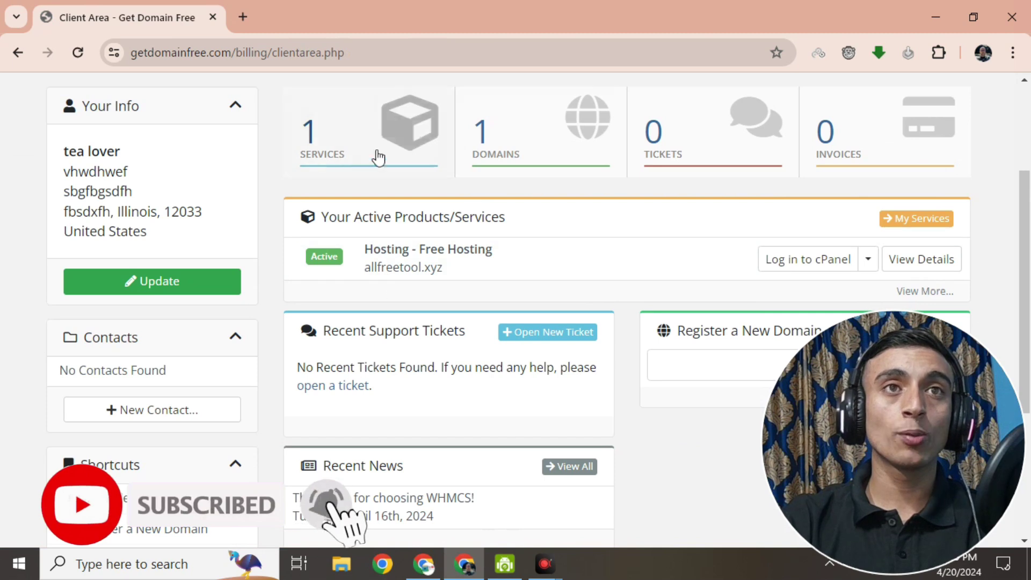
click(497, 152)
scroll(515, 247, down, 3)
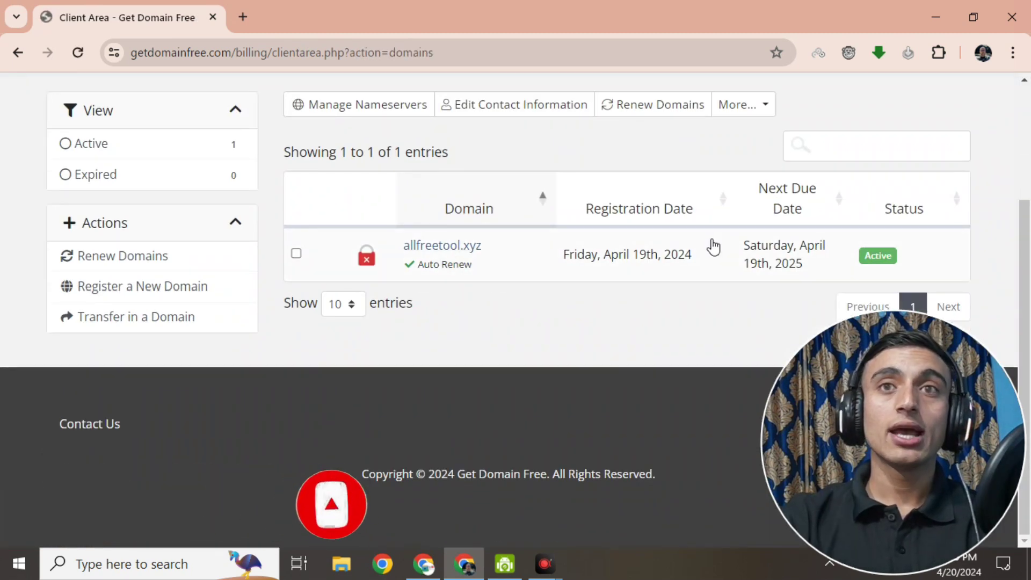
scroll(449, 198, up, 1)
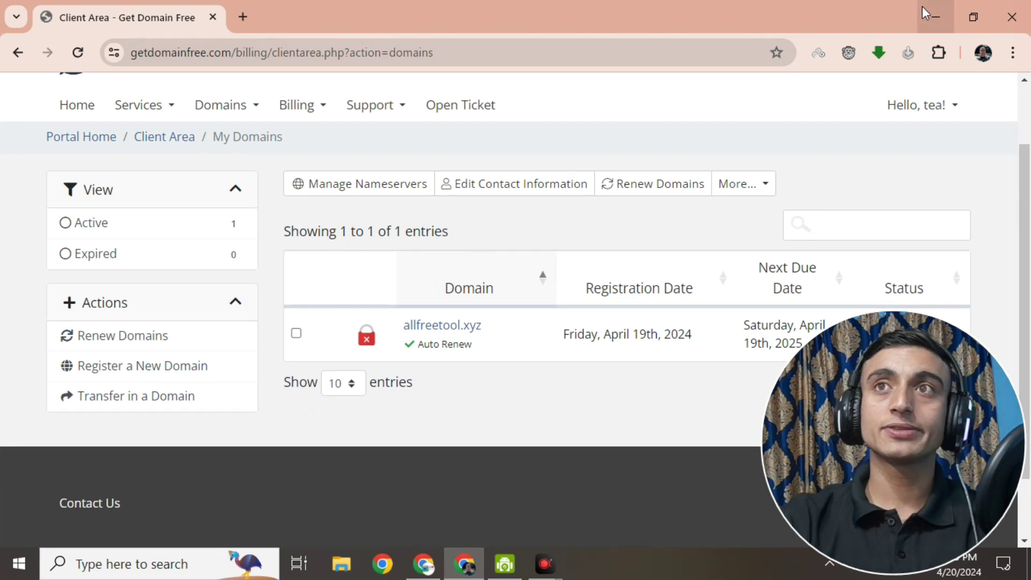
click(935, 17)
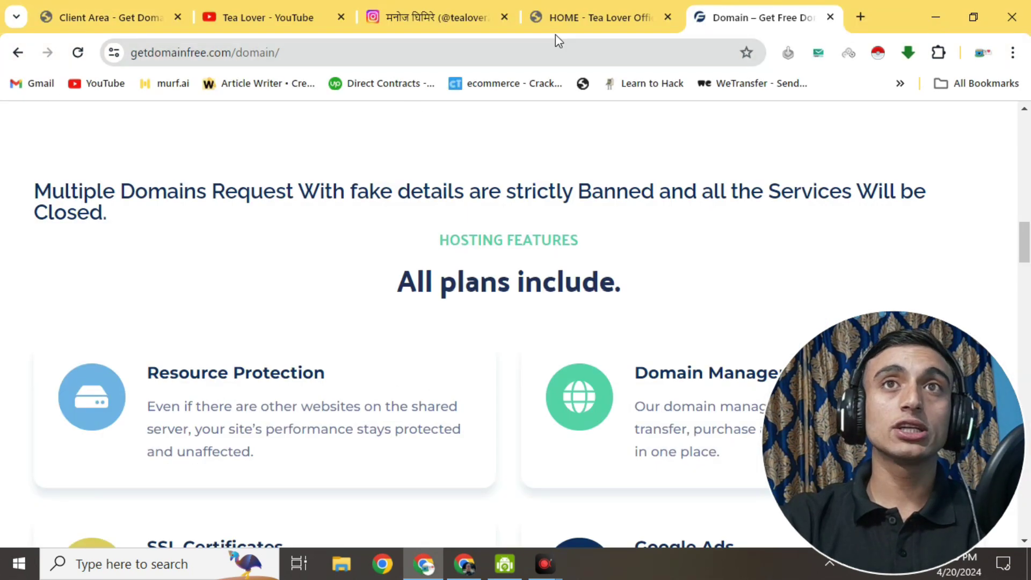
Switch to the other Client Area tab listing tealover.xyz and tealoverfree.com Free Hosting.
click(131, 17)
scroll(552, 299, up, 3)
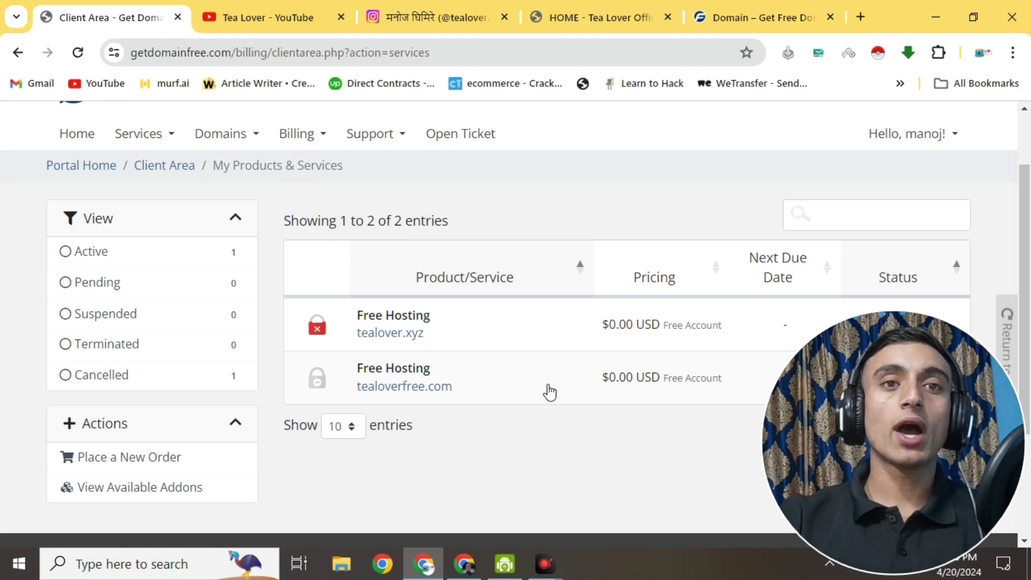
Go to the Tea Lover YouTube channel's Videos tab, topped by the Free Premium Domain video.
scroll(569, 376, down, 3)
scroll(501, 364, up, 3)
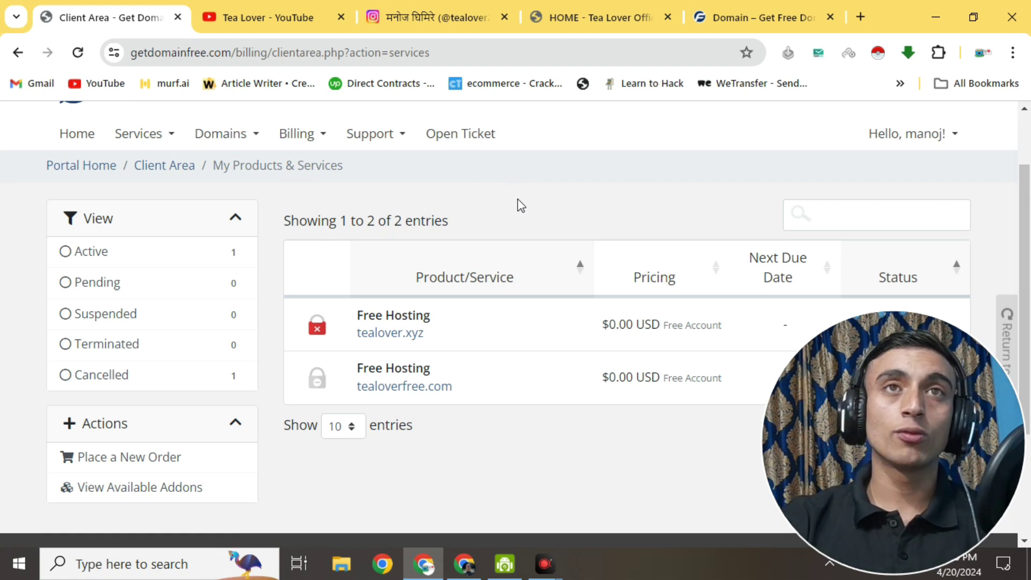
click(263, 16)
scroll(31, 465, down, 2)
scroll(30, 441, up, 2)
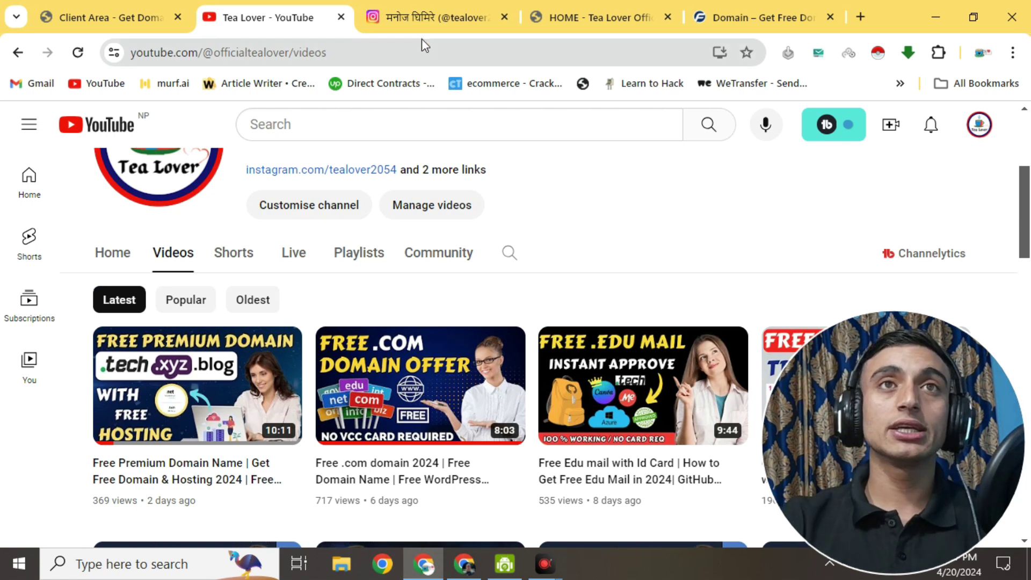
Glance at the Instagram profile, then return to the Tea Lover Official homepage's Free Hosting section.
click(430, 17)
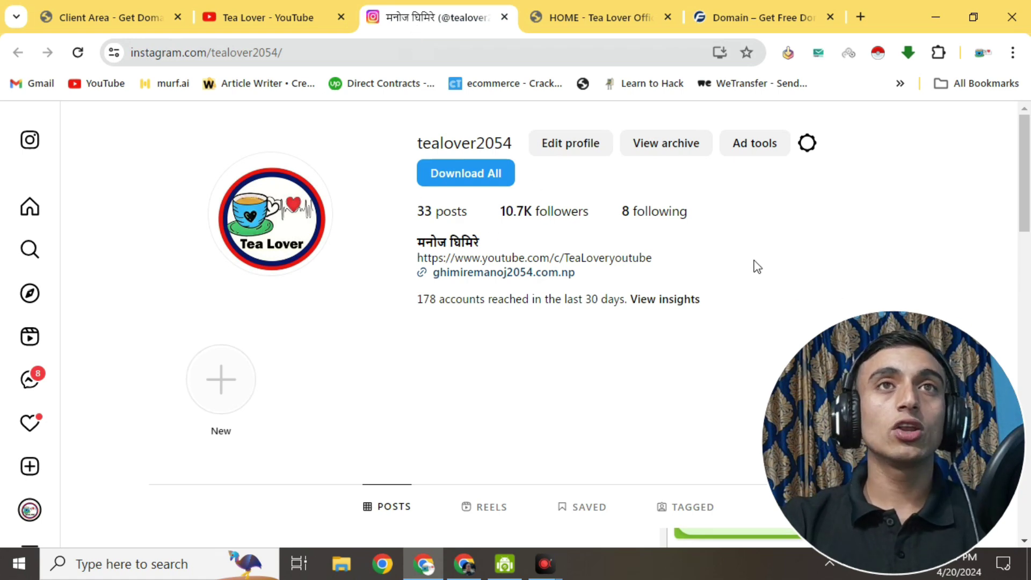
click(594, 27)
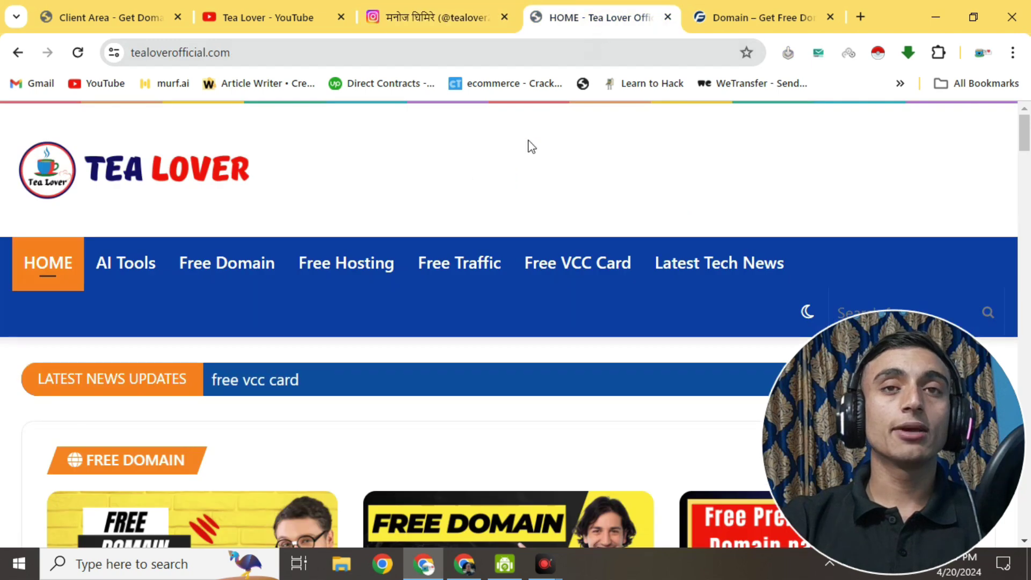
scroll(366, 297, down, 10)
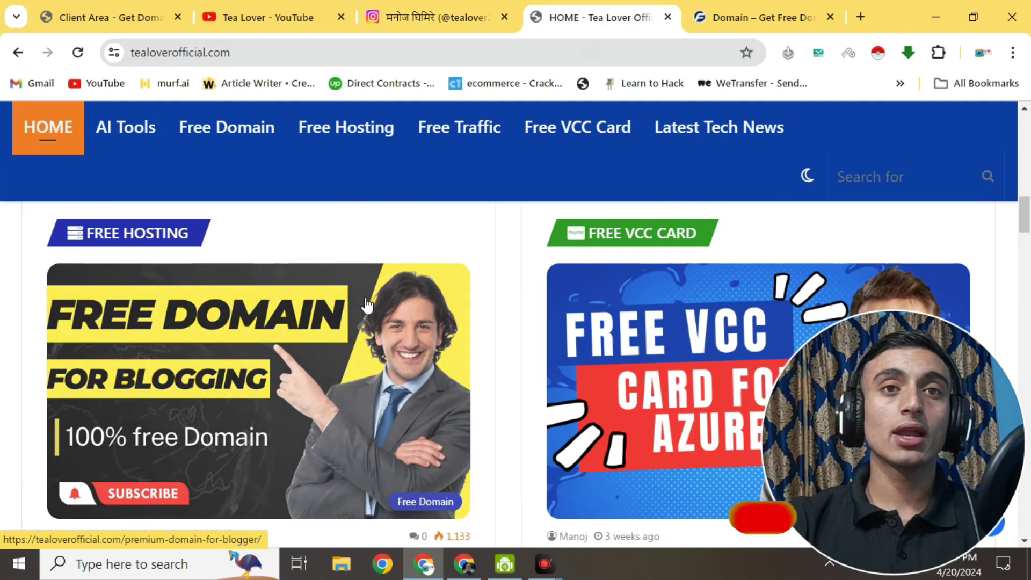